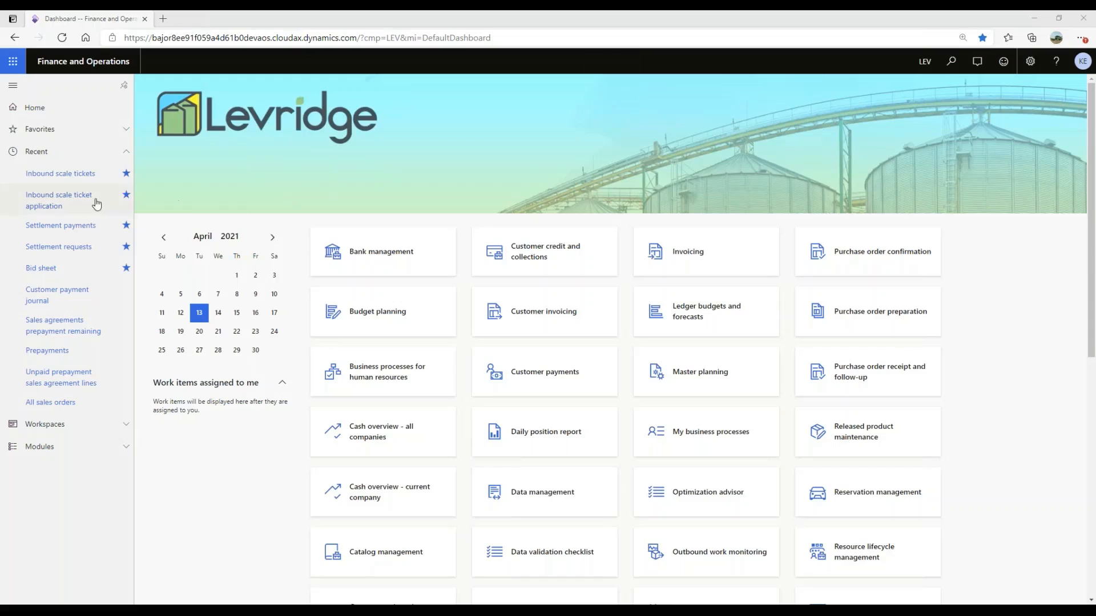
- Open the inbound scale tickets list, include posted tickets, and sort it by ticket number in descending order
{"action": "left_click", "coordinate": [63, 174]}
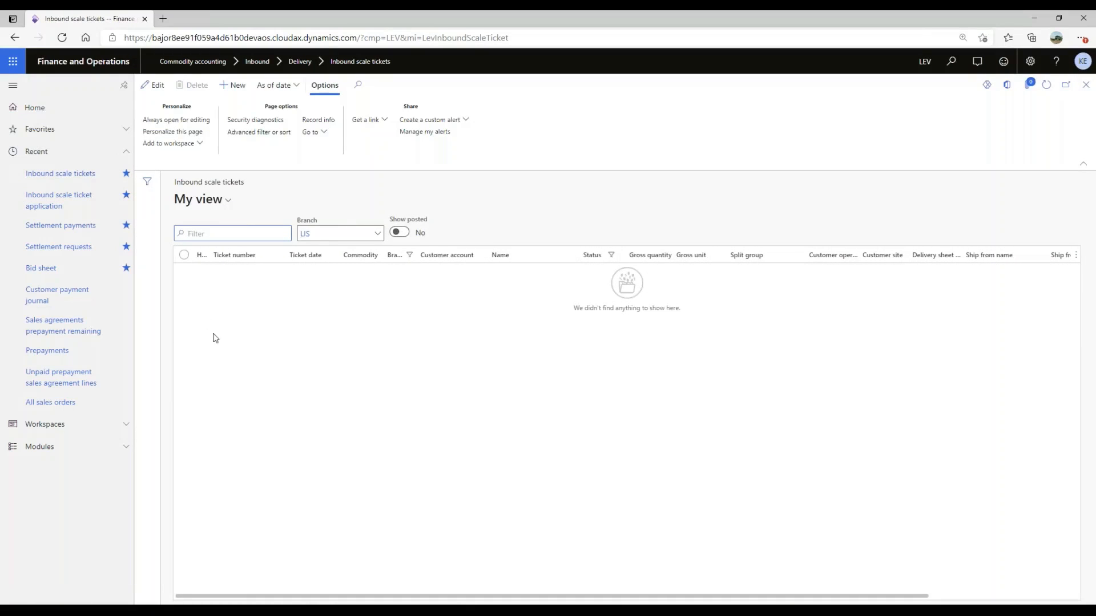
{"action": "left_click", "coordinate": [399, 232]}
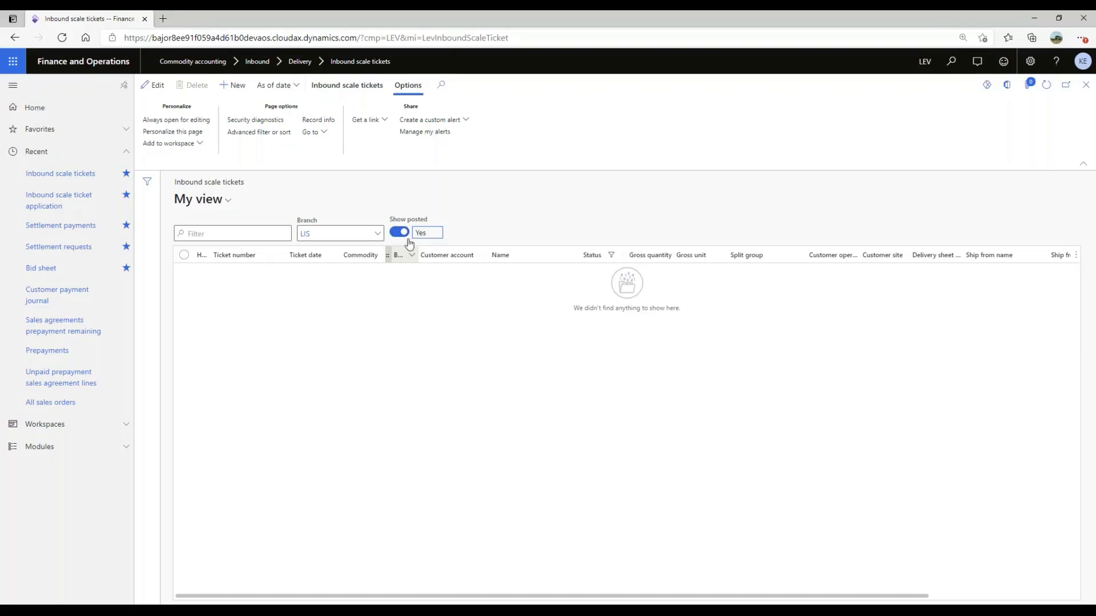
{"action": "left_click", "coordinate": [260, 255]}
{"action": "left_click", "coordinate": [261, 277]}
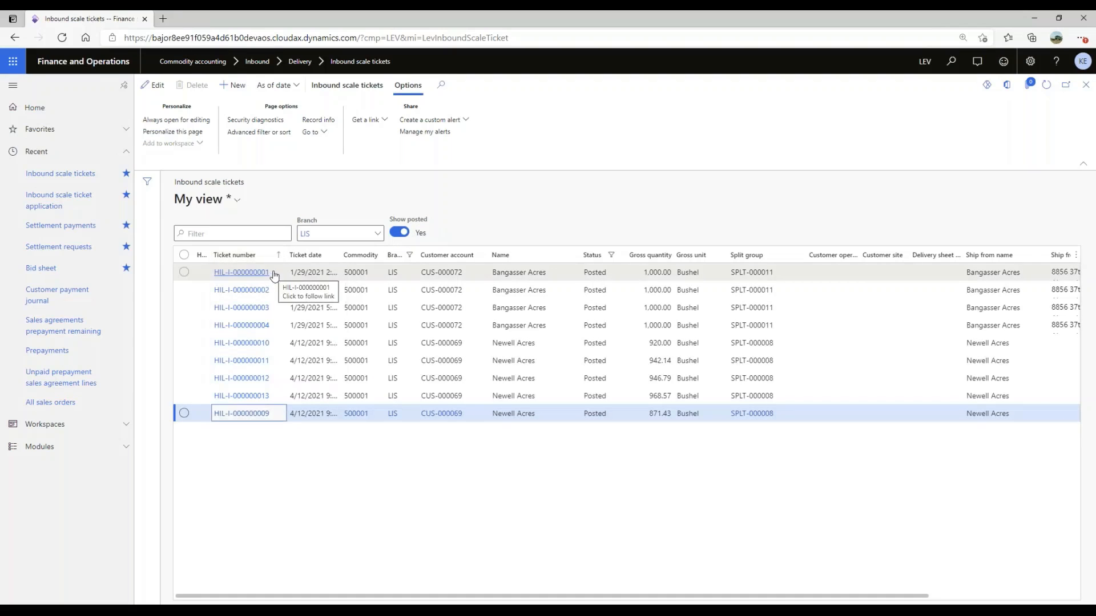
{"action": "left_click", "coordinate": [268, 260]}
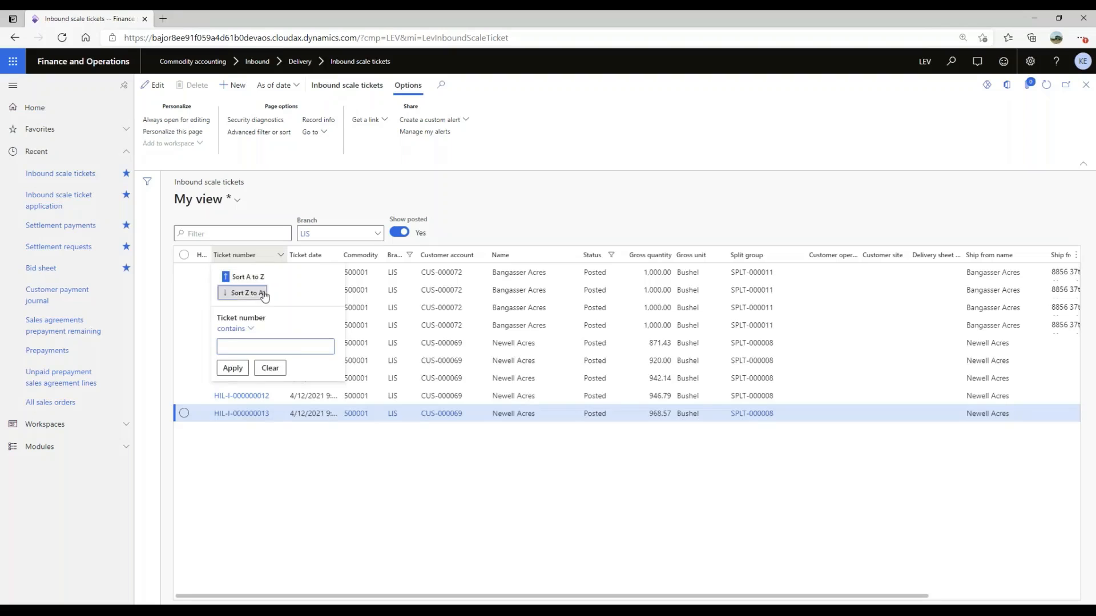
{"action": "left_click", "coordinate": [258, 290]}
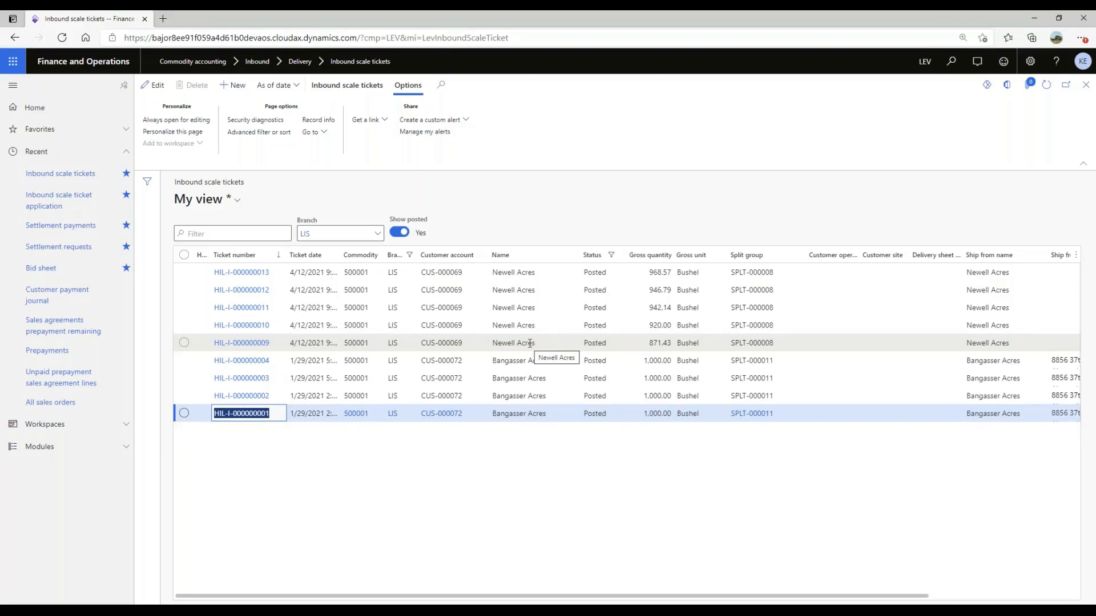
- Void inbound scale ticket HIL-I-000000009 and confirm the voiding
{"action": "left_click", "coordinate": [184, 343]}
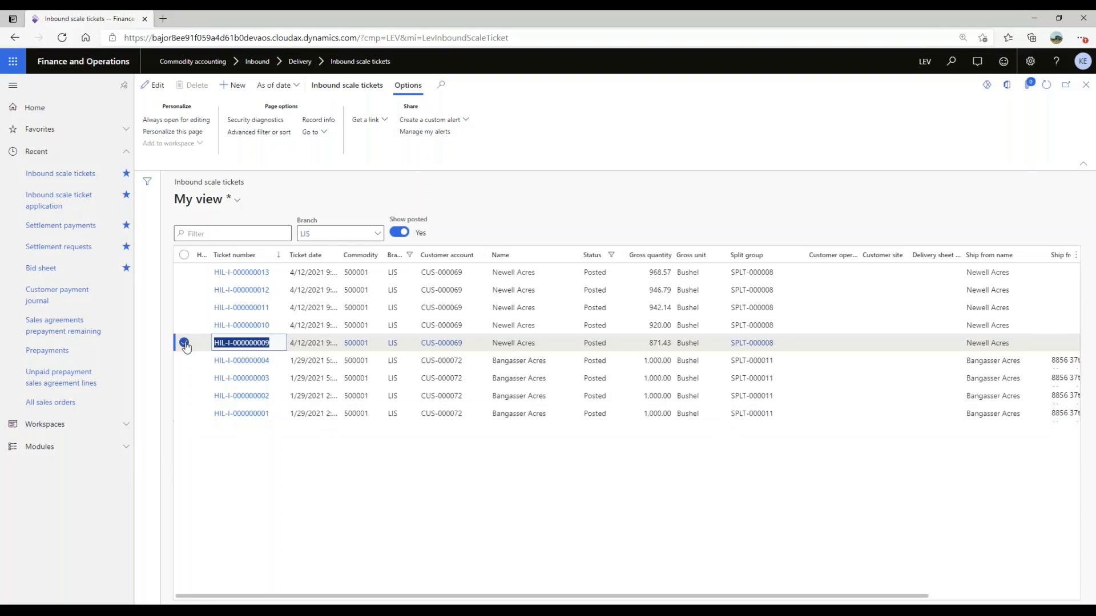
{"action": "left_click", "coordinate": [343, 85]}
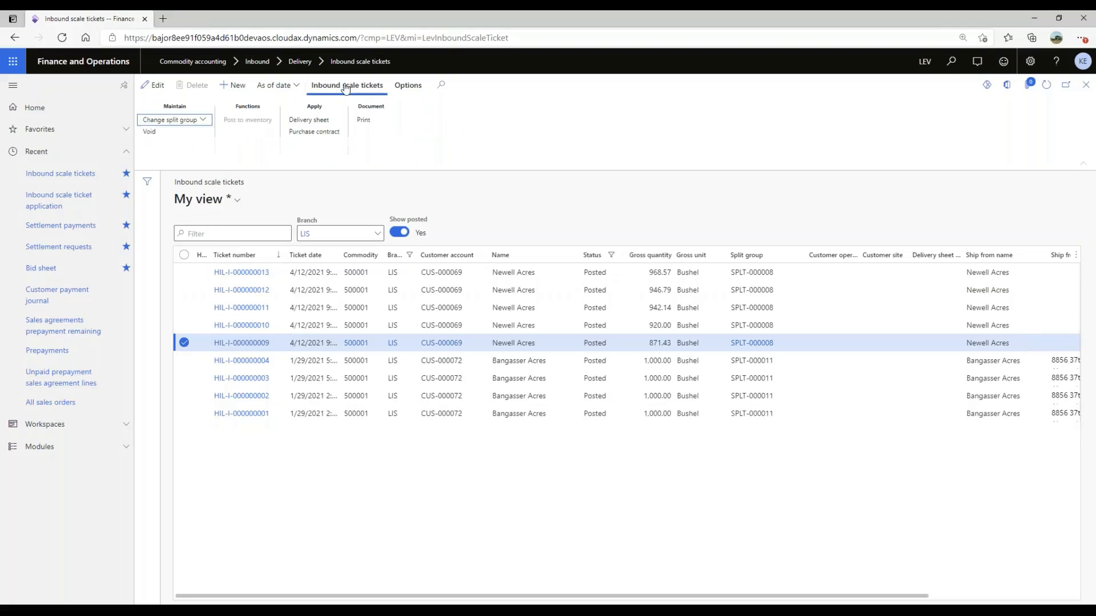
{"action": "left_click", "coordinate": [160, 135]}
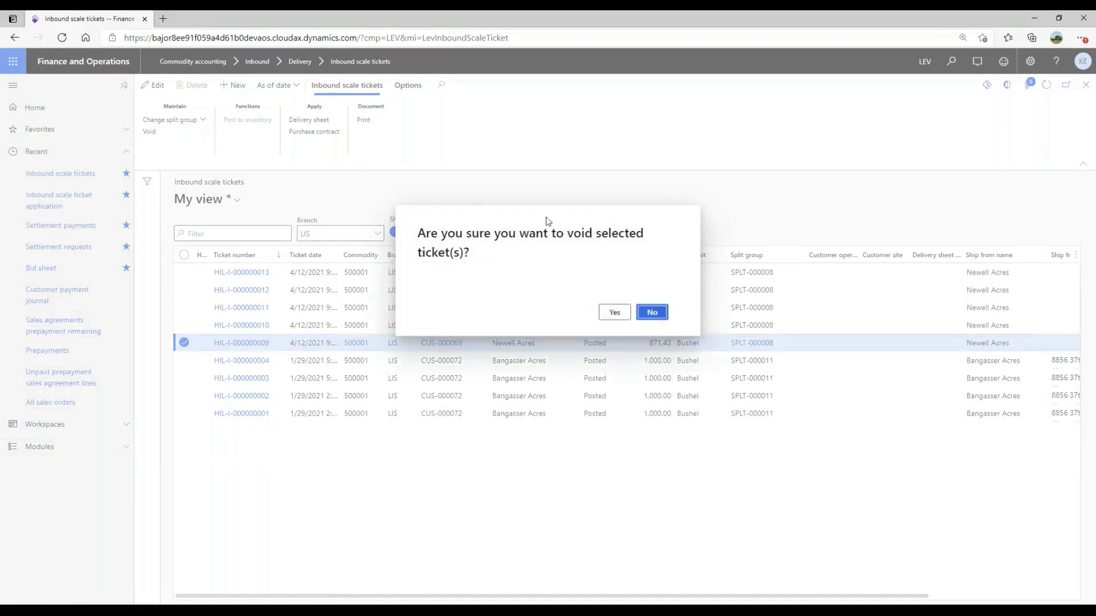
{"action": "left_click", "coordinate": [615, 314]}
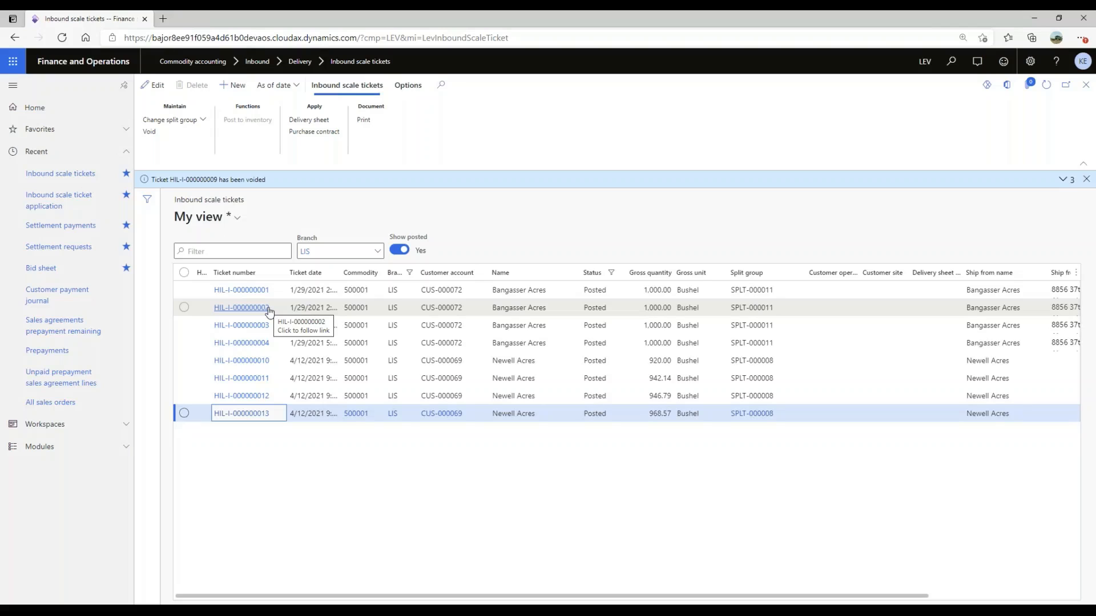
- Try to void inbound scale ticket HIL-I-000000010 and dismiss the notifications
{"action": "left_click", "coordinate": [184, 362]}
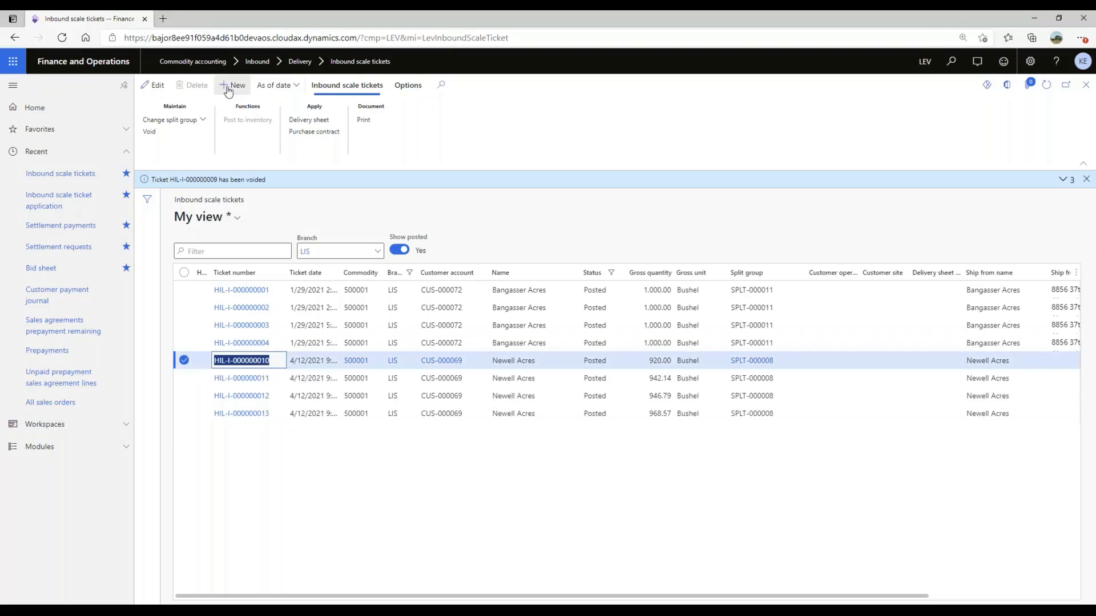
{"action": "left_click", "coordinate": [151, 134]}
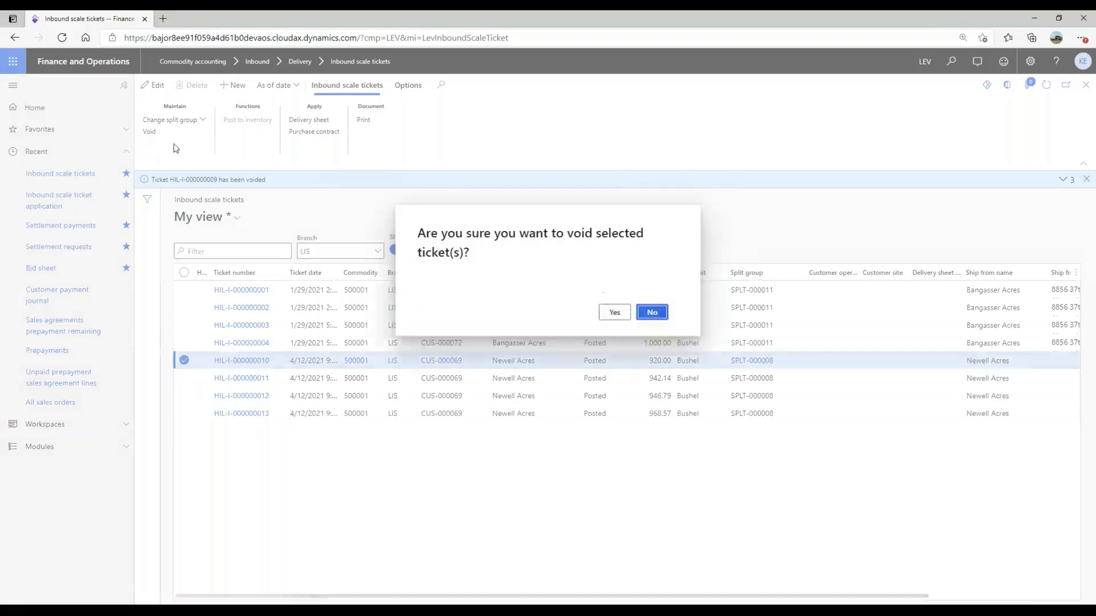
{"action": "left_click", "coordinate": [614, 313]}
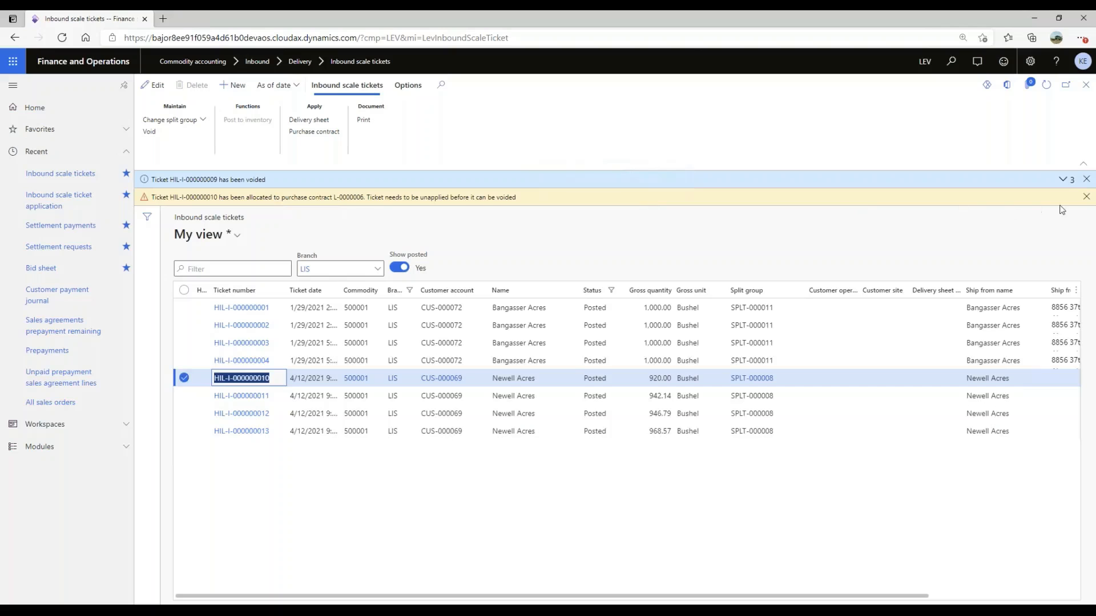
{"action": "left_click", "coordinate": [1086, 197]}
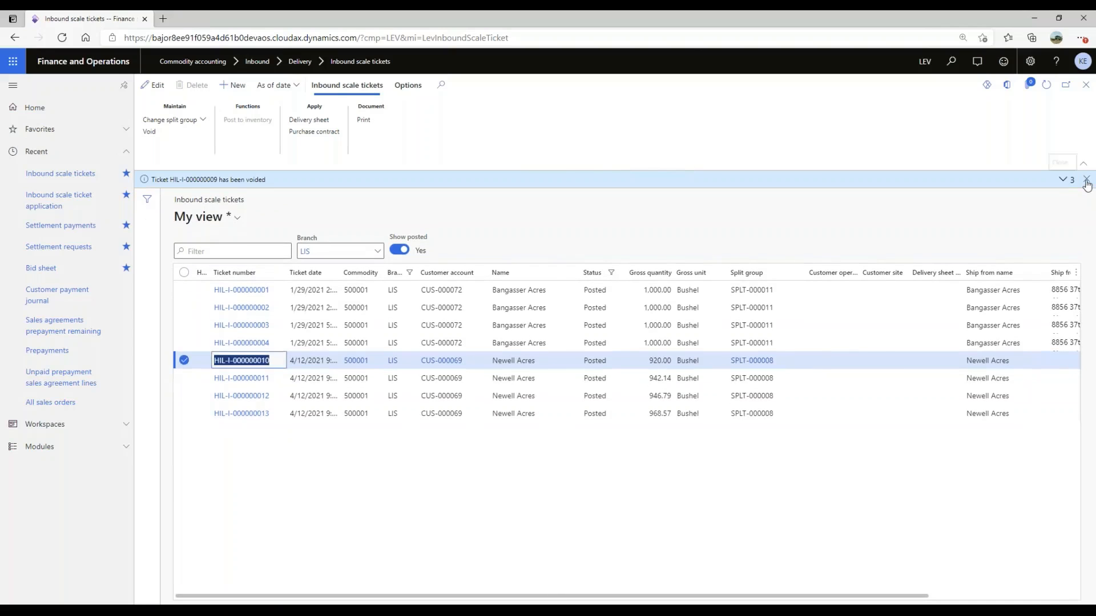
{"action": "left_click", "coordinate": [1086, 182]}
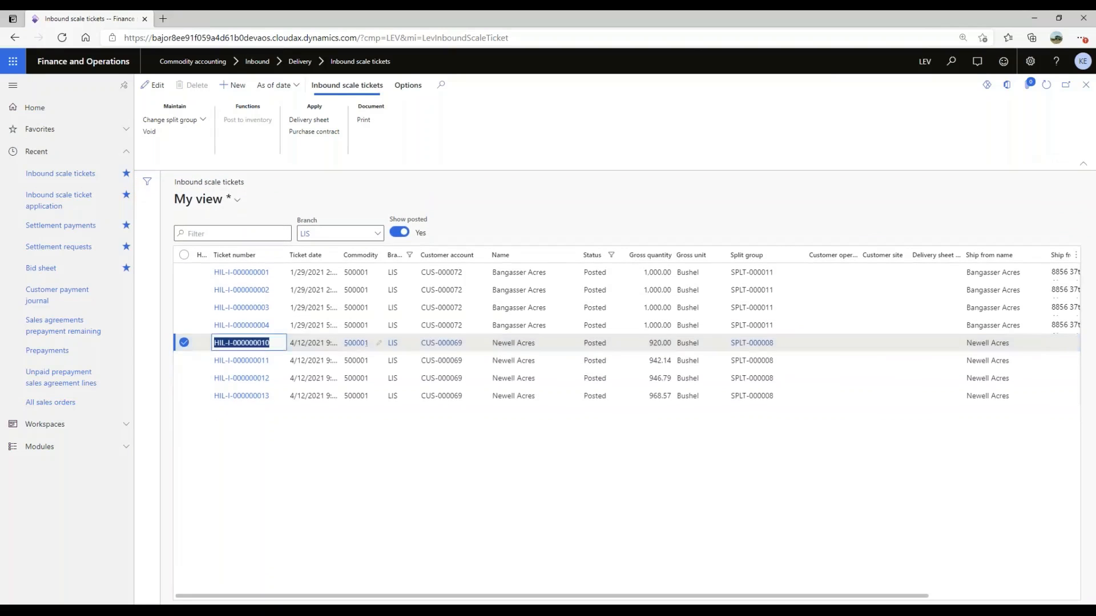
- Un-apply ticket HIL-I-000000010 from its purchase contract, including applied tickets in the application form, and return to the inbound scale tickets
{"action": "left_click", "coordinate": [295, 124]}
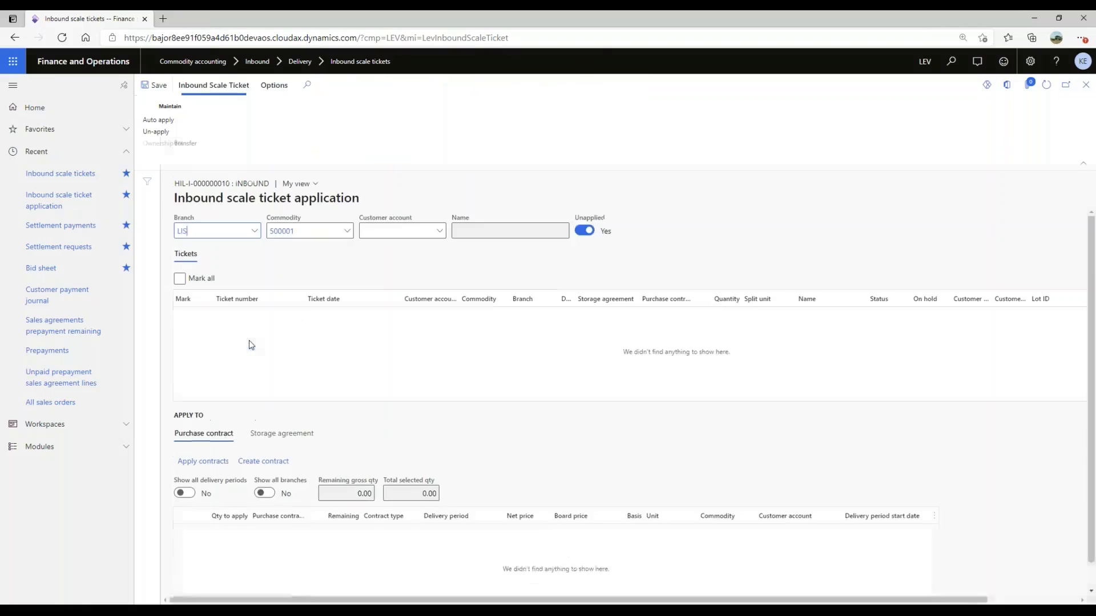
{"action": "left_click", "coordinate": [577, 233]}
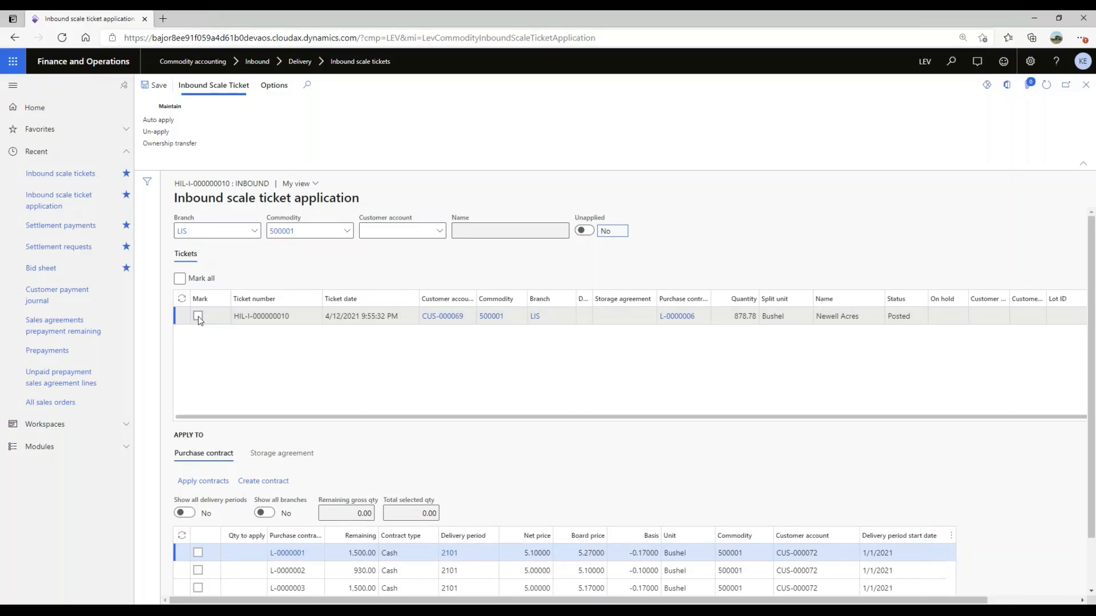
{"action": "left_click", "coordinate": [197, 316]}
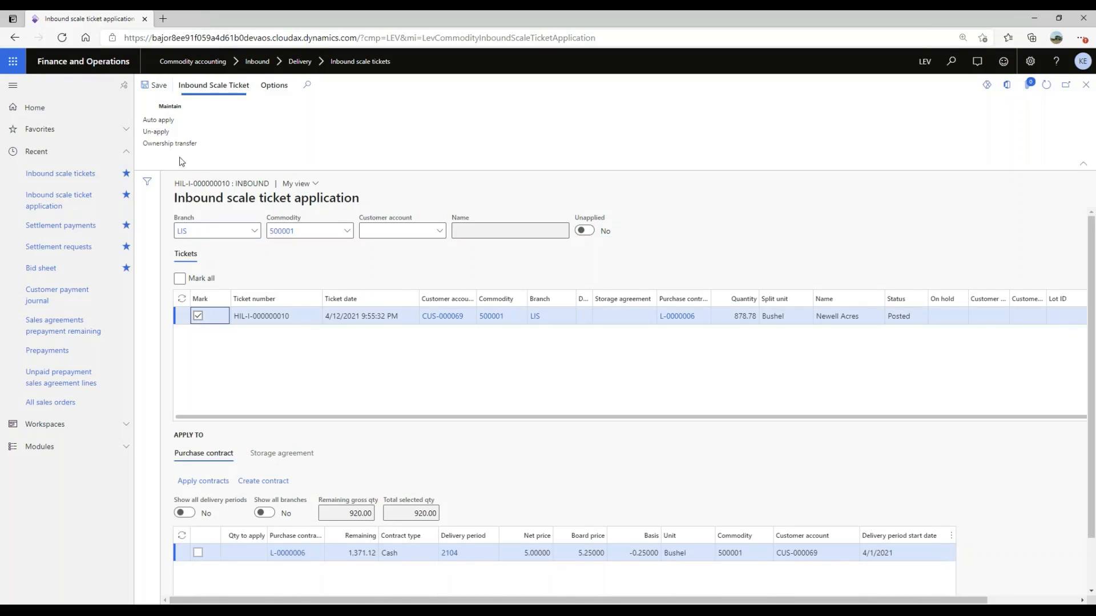
{"action": "left_click", "coordinate": [166, 134]}
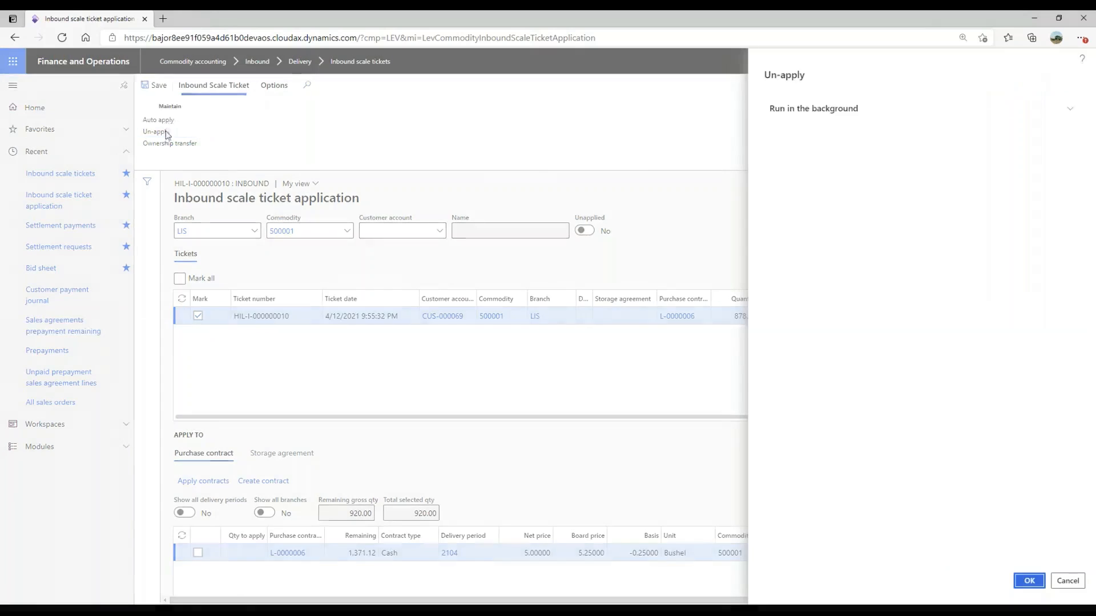
{"action": "left_click", "coordinate": [1030, 581]}
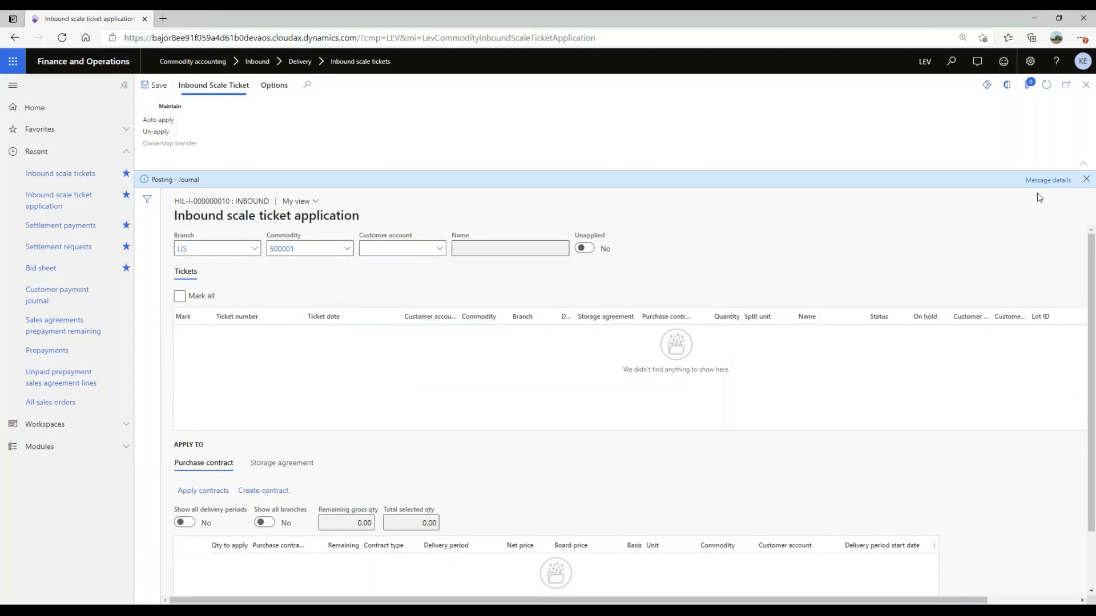
{"action": "left_click", "coordinate": [1086, 180]}
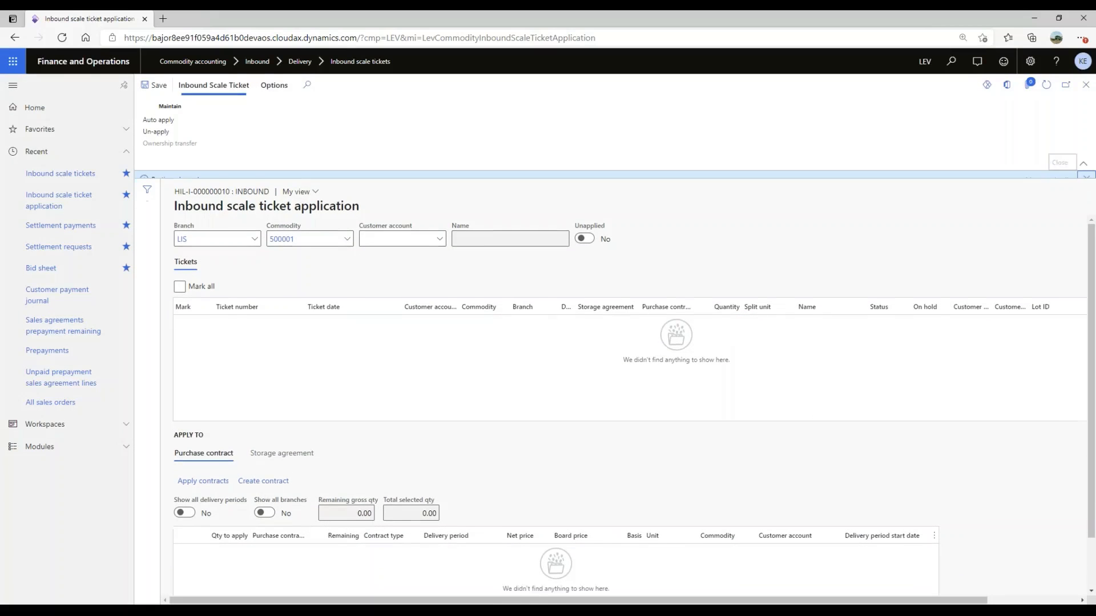
{"action": "left_click", "coordinate": [1086, 85]}
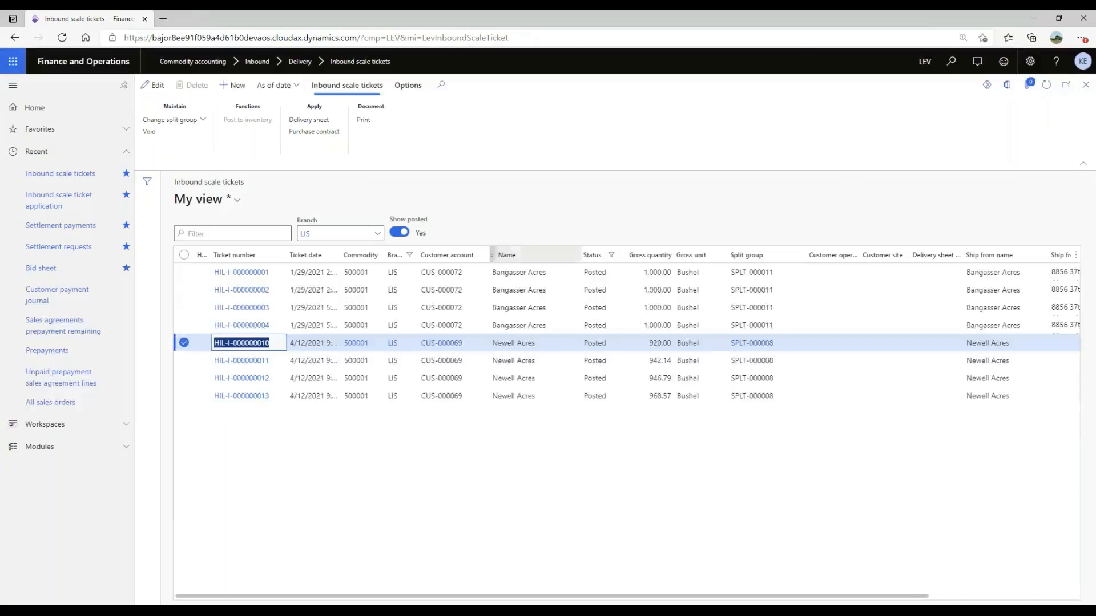
- Void the unapplied inbound scale ticket HIL-I-000000010 and dismiss the notification
{"action": "left_click", "coordinate": [183, 342]}
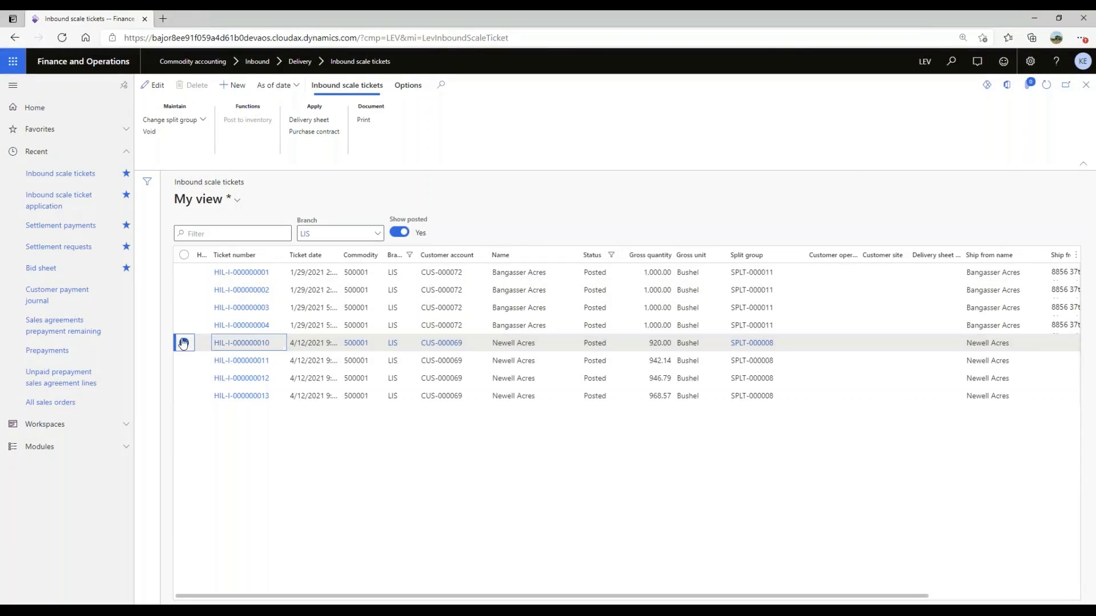
{"action": "left_click", "coordinate": [183, 343]}
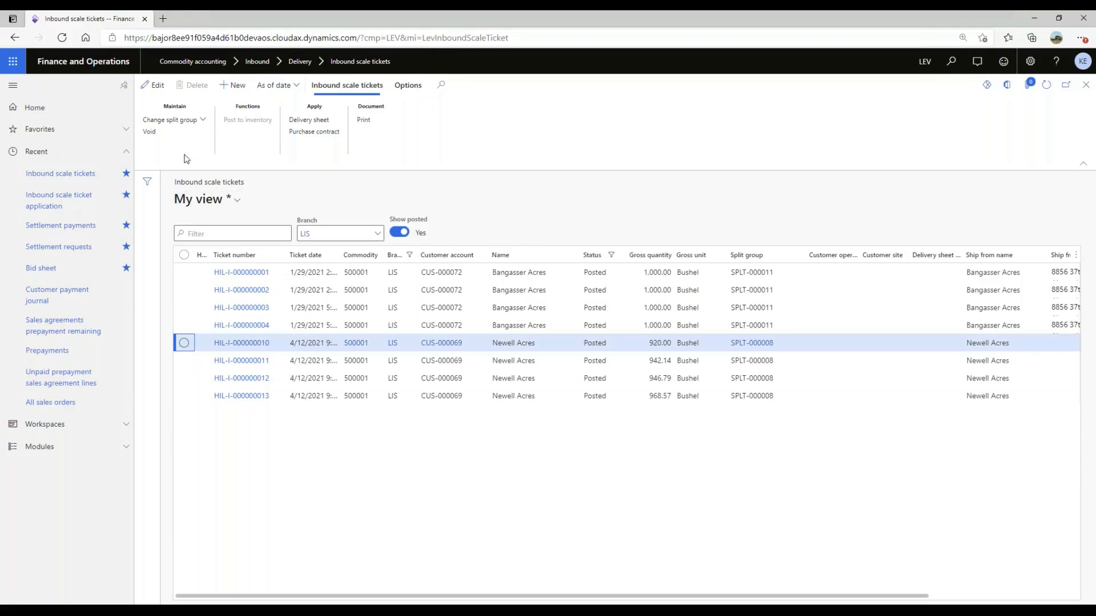
{"action": "left_click", "coordinate": [149, 131]}
{"action": "left_click", "coordinate": [606, 311]}
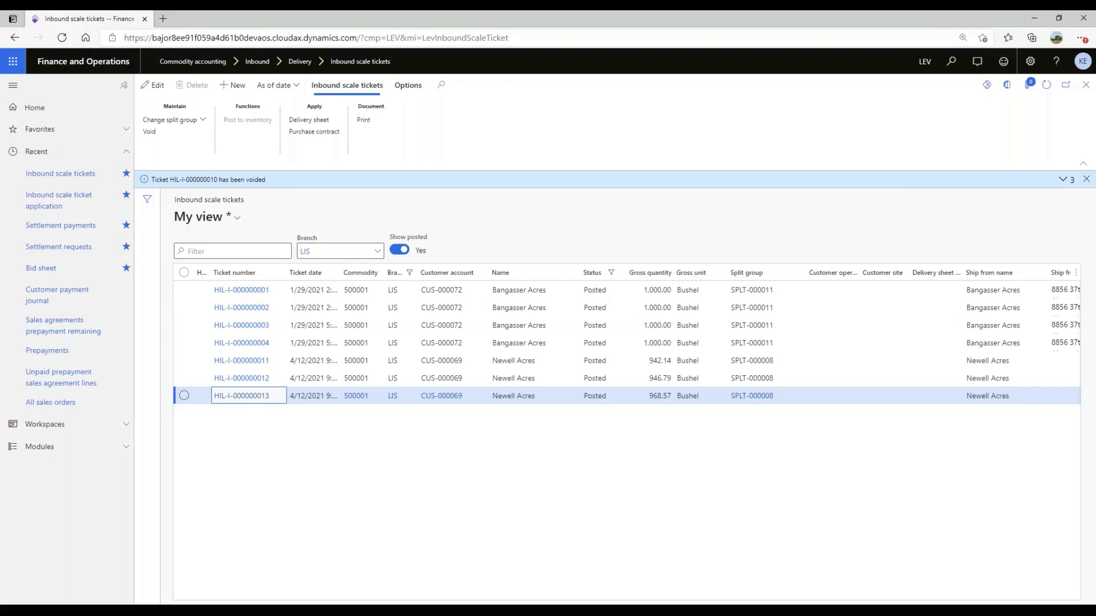
{"action": "left_click", "coordinate": [1088, 180]}
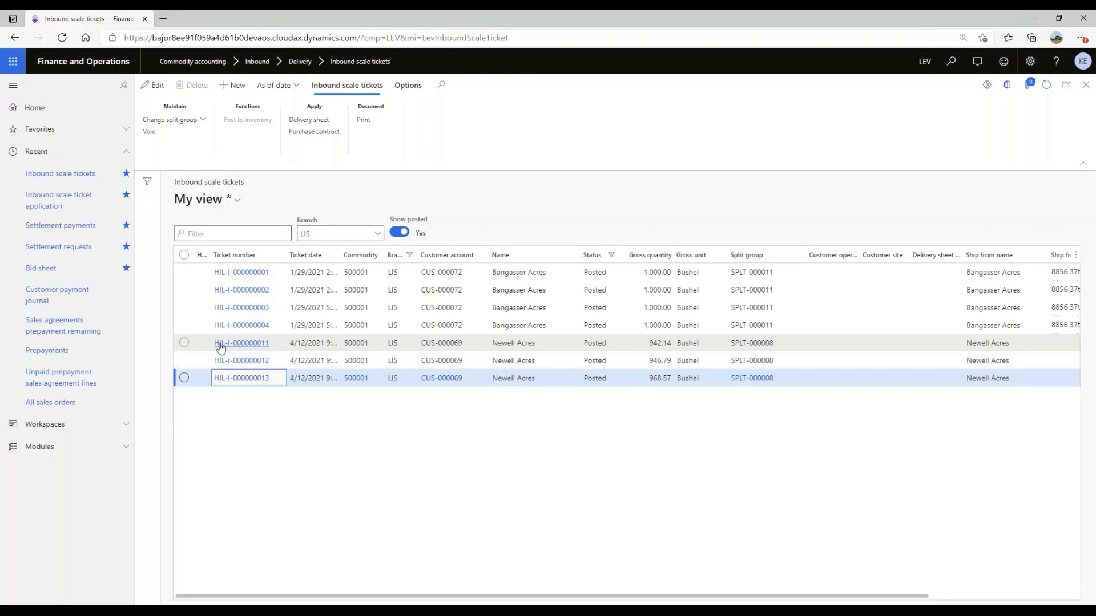
- Try to void inbound scale ticket HIL-I-000000011 and expand the warning messages
{"action": "left_click", "coordinate": [184, 344]}
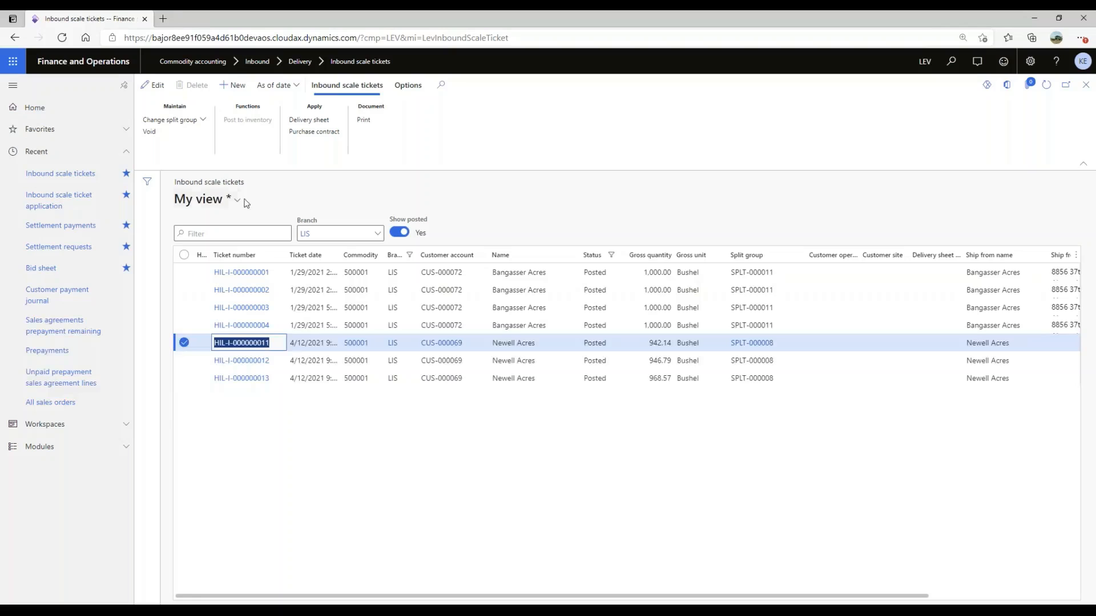
{"action": "left_click", "coordinate": [149, 131]}
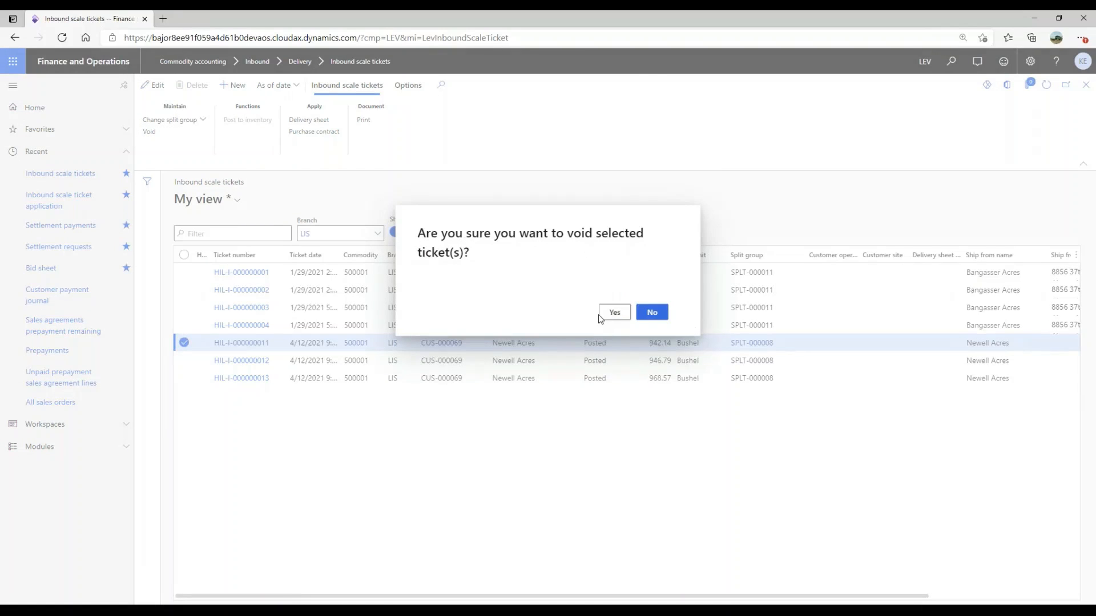
{"action": "left_click", "coordinate": [600, 314]}
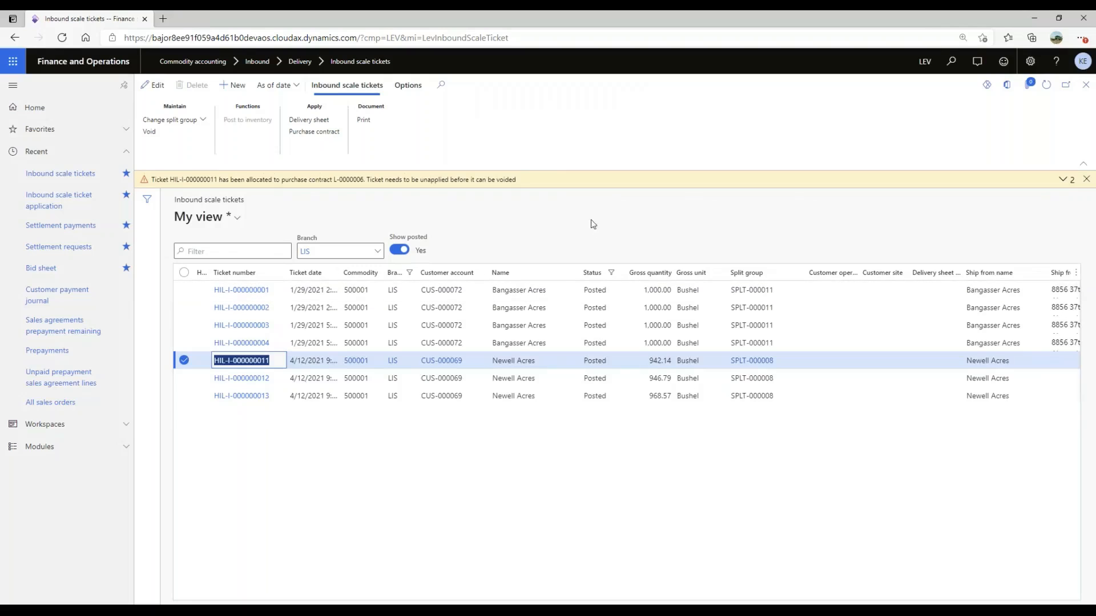
{"action": "left_click", "coordinate": [1062, 179]}
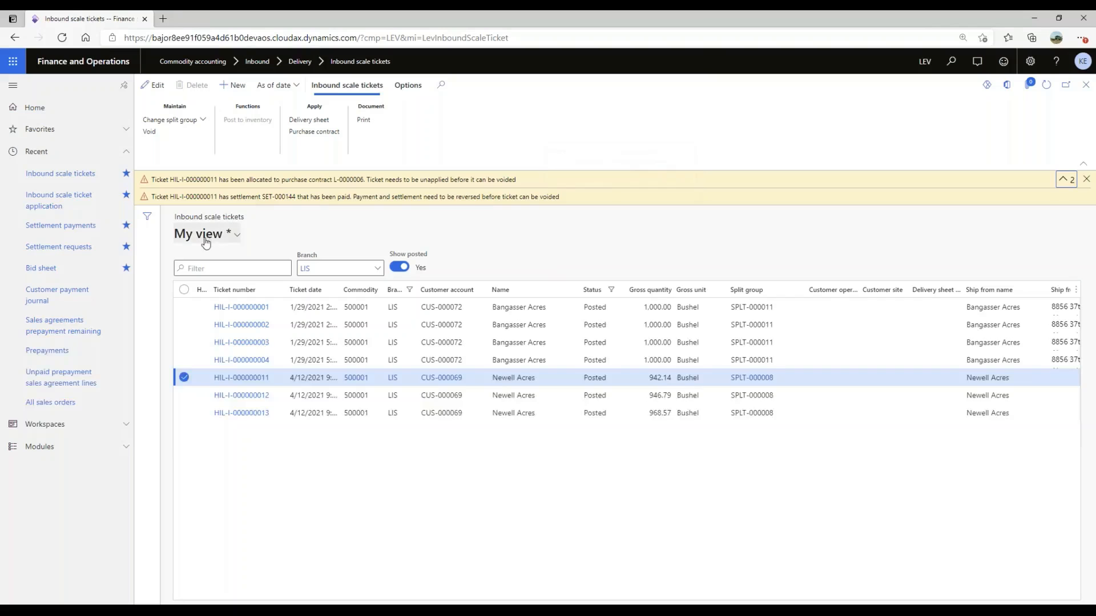
- Open the settlement payments list and sort it by settlement request in descending order
{"action": "left_click", "coordinate": [40, 226]}
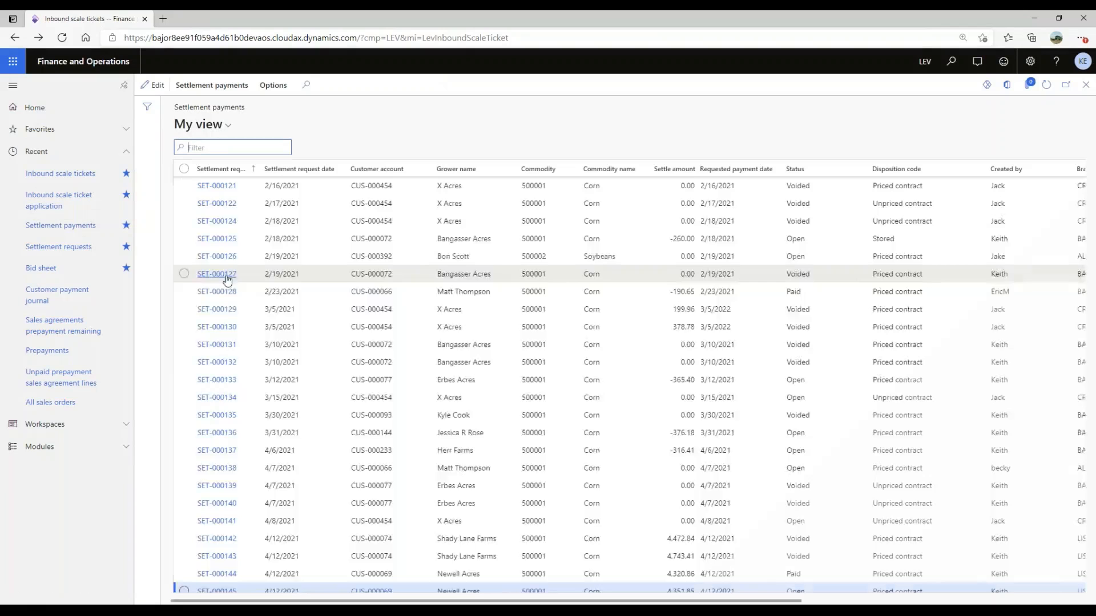
{"action": "left_click", "coordinate": [255, 169]}
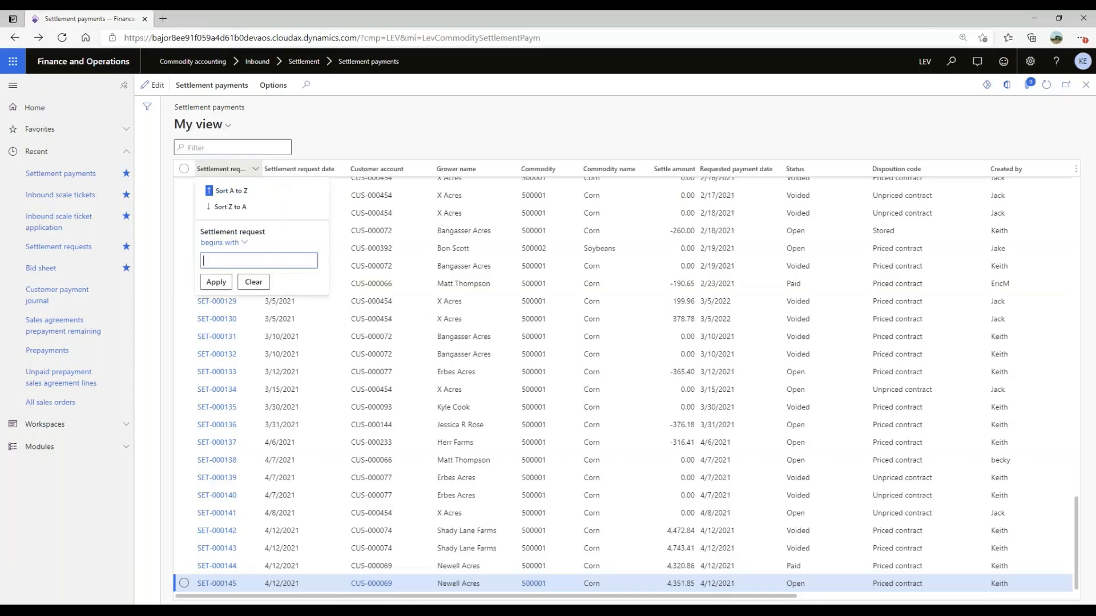
{"action": "left_click", "coordinate": [240, 207]}
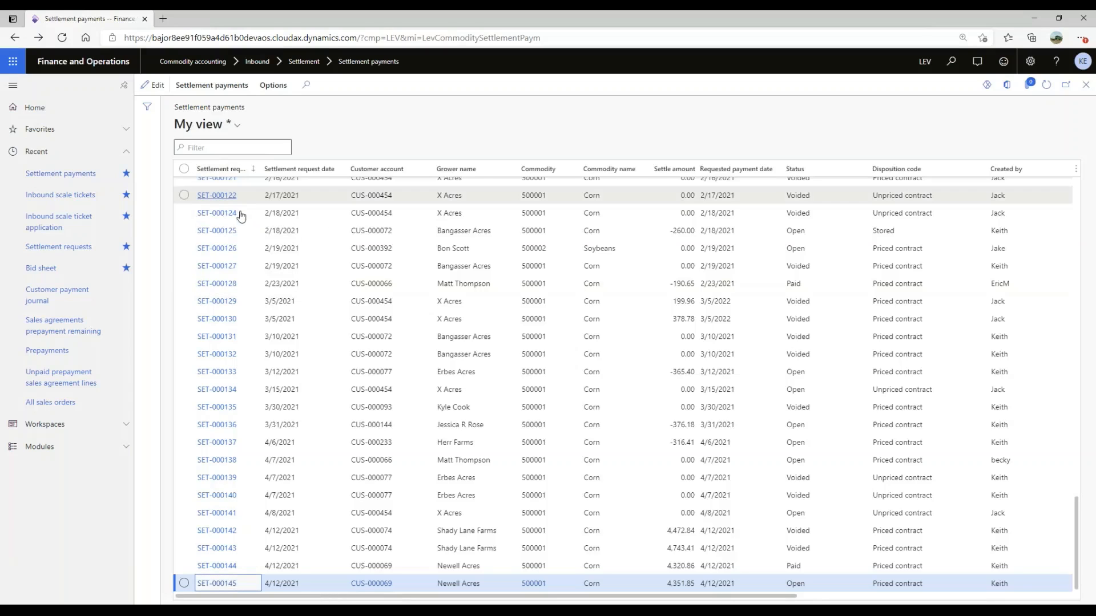
{"action": "scroll", "coordinate": [271, 234], "scroll_direction": "down", "scroll_amount": 1}
{"action": "scroll", "coordinate": [272, 228], "scroll_direction": "up", "scroll_amount": 20}
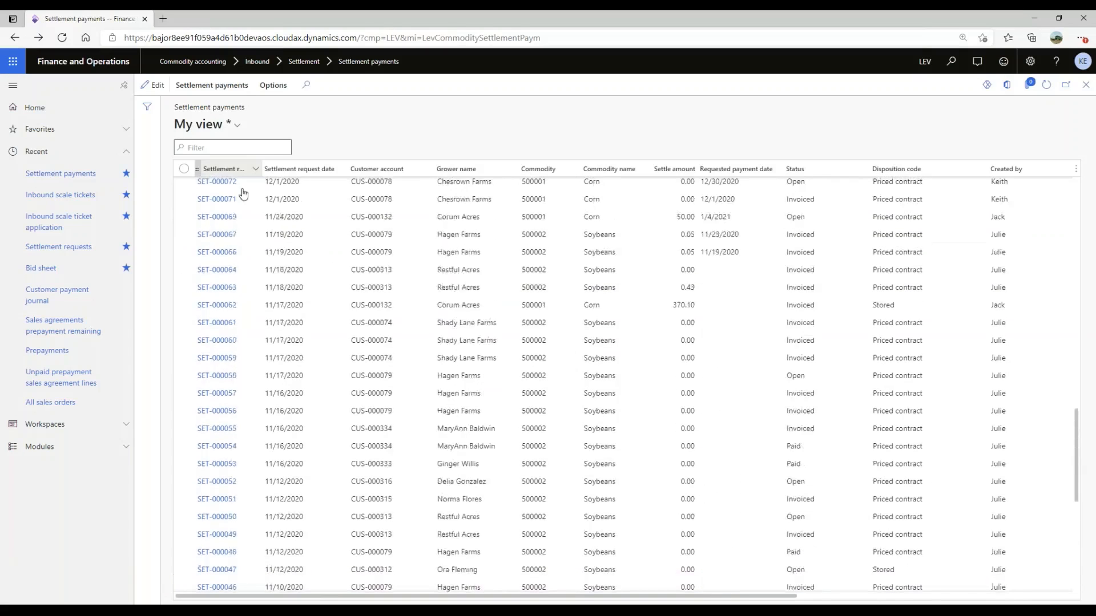
{"action": "scroll", "coordinate": [217, 278], "scroll_direction": "up", "scroll_amount": 5}
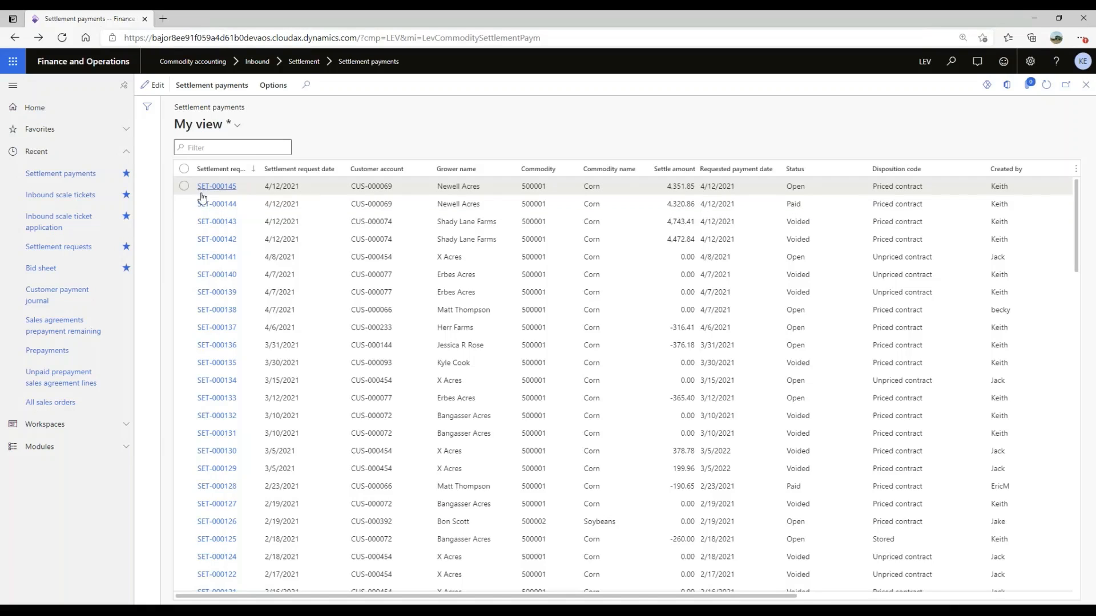
- Void the open settlement request SET-000145 and confirm voiding the selected record
{"action": "left_click", "coordinate": [183, 189]}
{"action": "left_click", "coordinate": [227, 91]}
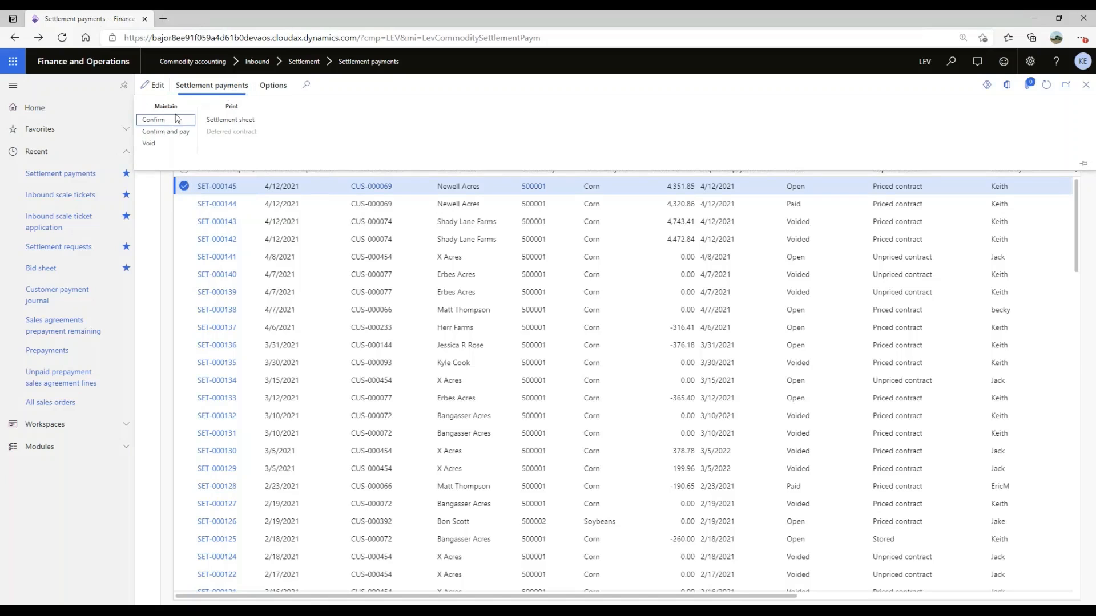
{"action": "left_click", "coordinate": [153, 145]}
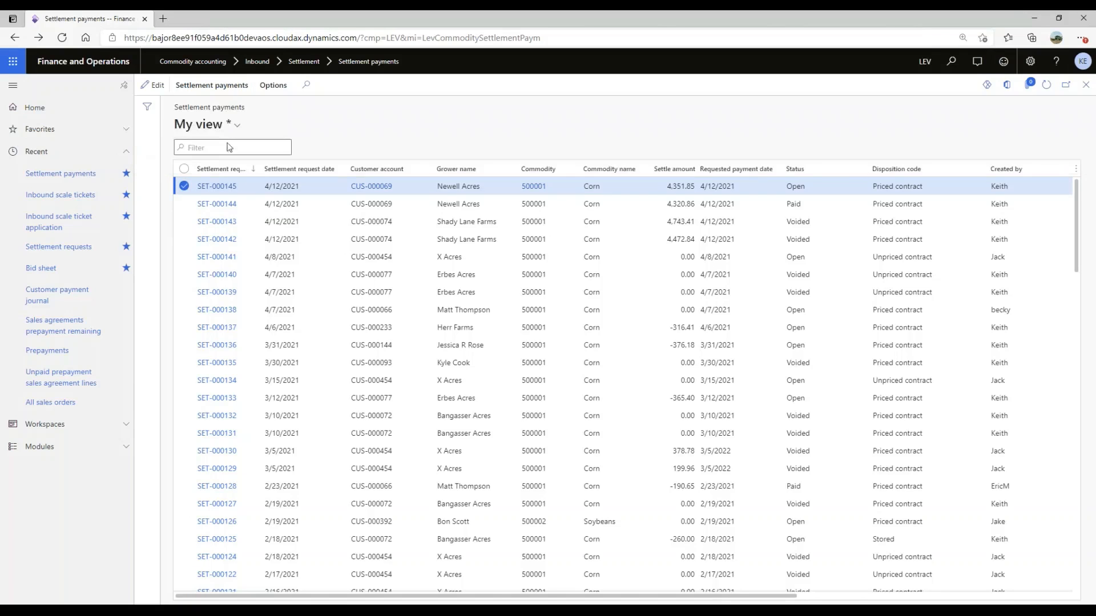
{"action": "left_click", "coordinate": [617, 313]}
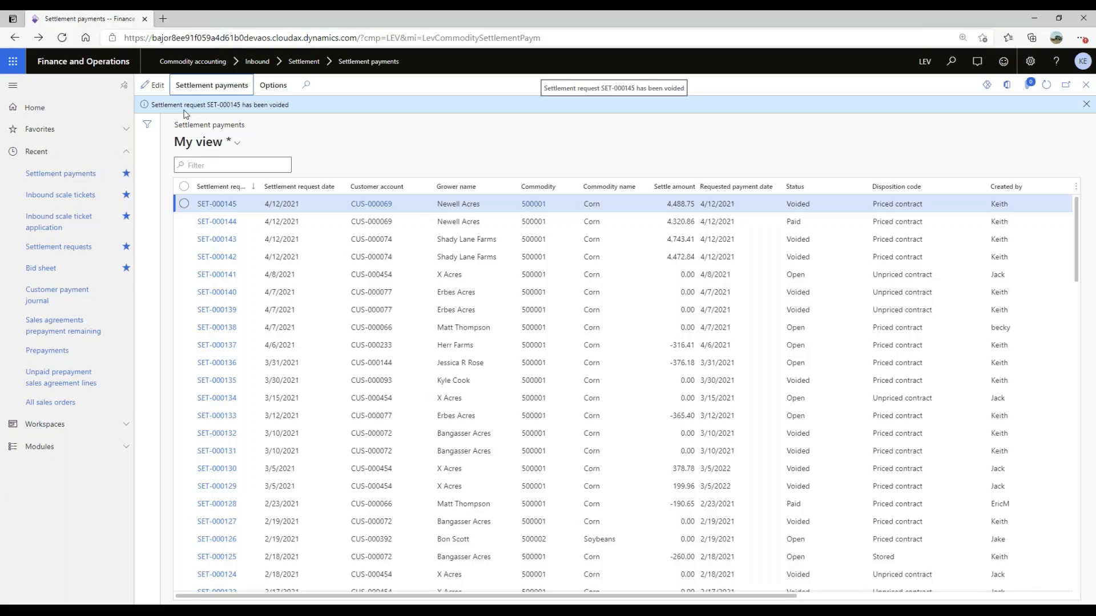
- Void the paid settlement request SET-000144, confirming the void and stating that its check has not been cashed
{"action": "left_click", "coordinate": [184, 205]}
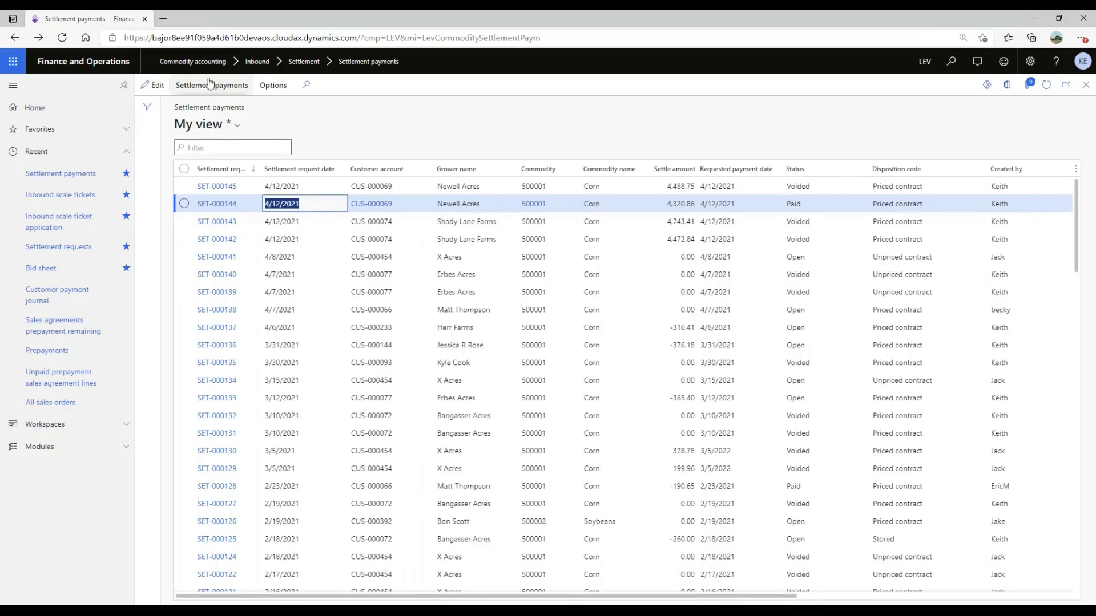
{"action": "left_click", "coordinate": [212, 85]}
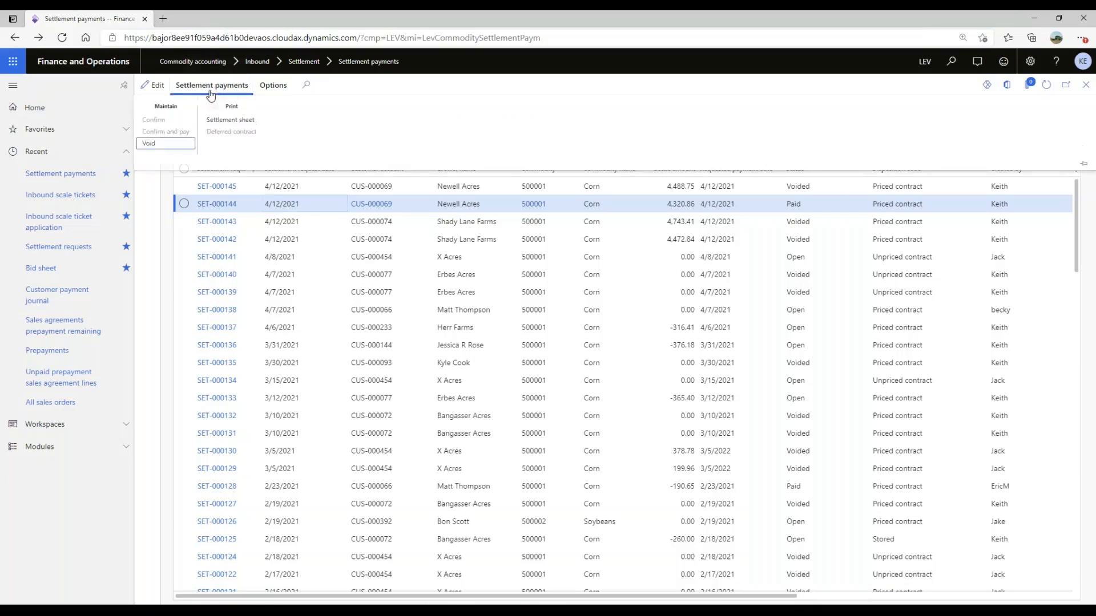
{"action": "left_click", "coordinate": [148, 143]}
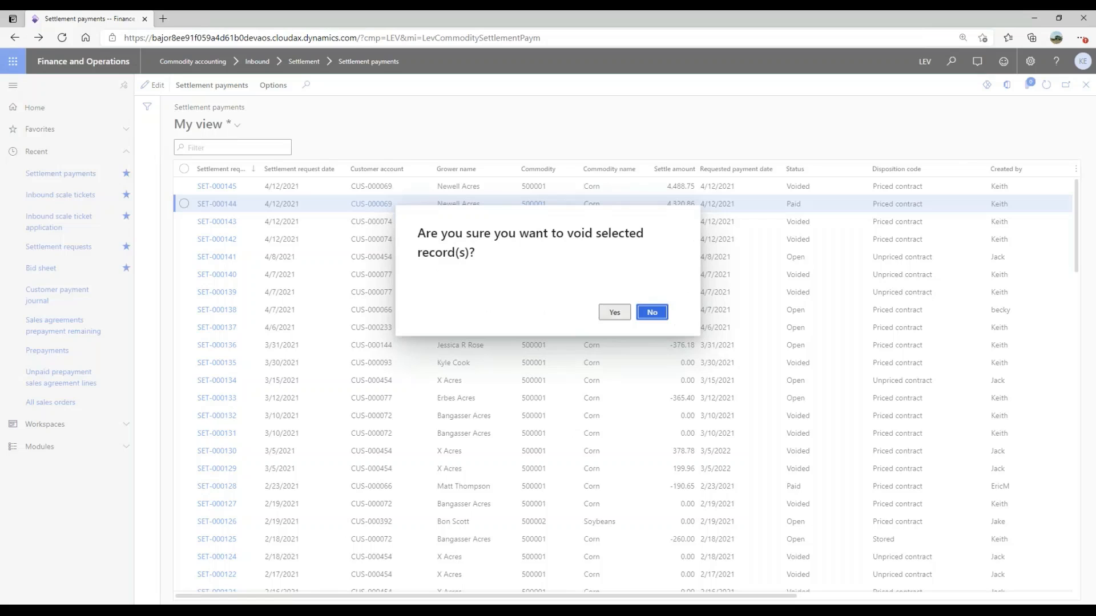
{"action": "left_click", "coordinate": [614, 312]}
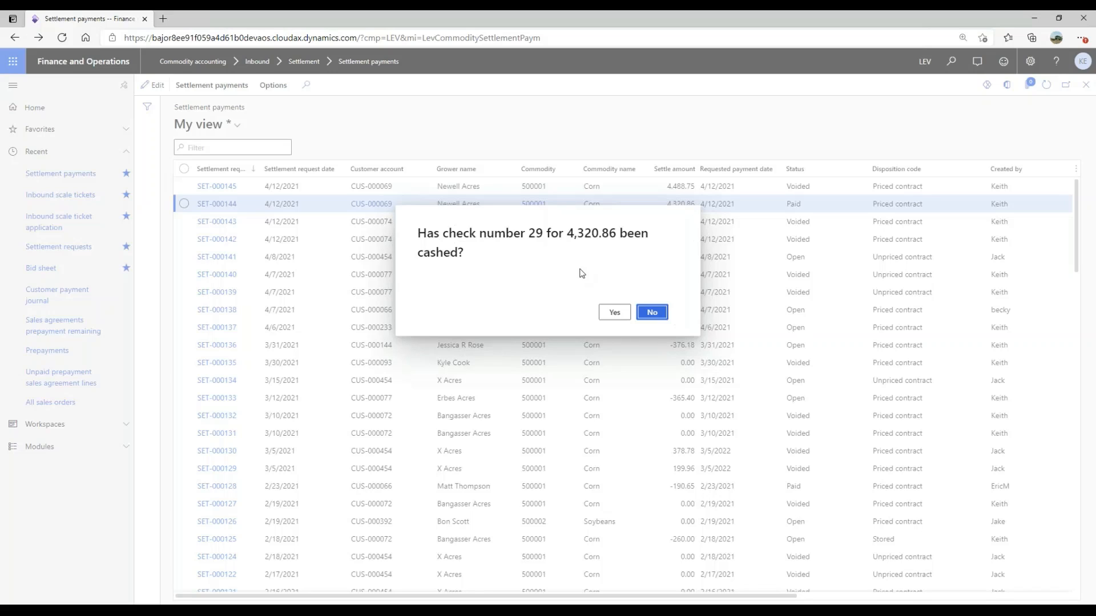
{"action": "left_click", "coordinate": [656, 314]}
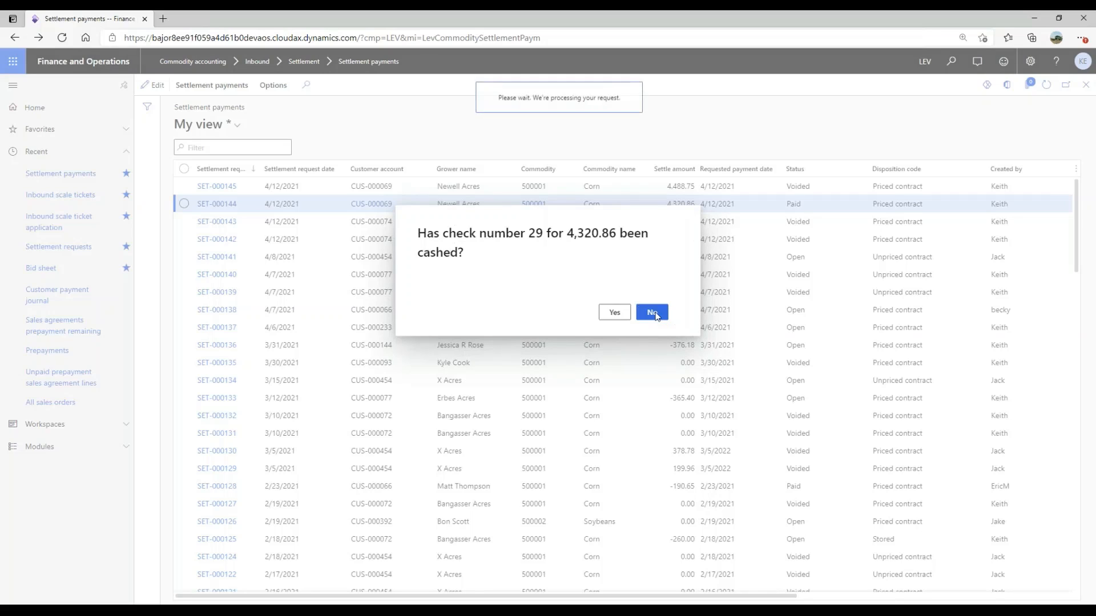